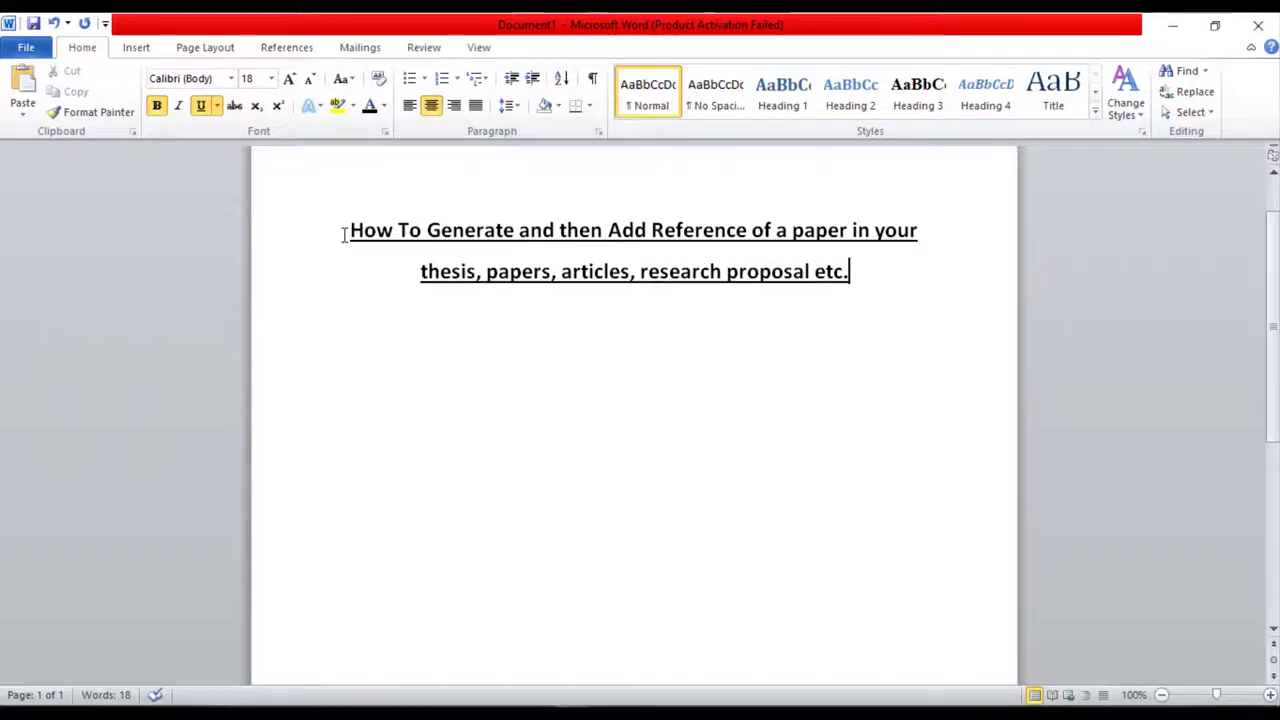
Select and deselect the tutorial title, then switch to the textile-antenna paper's PDF
mouse_move(348, 230)
mouse_down()
mouse_move(702, 255)
mouse_move(851, 281)
mouse_up()
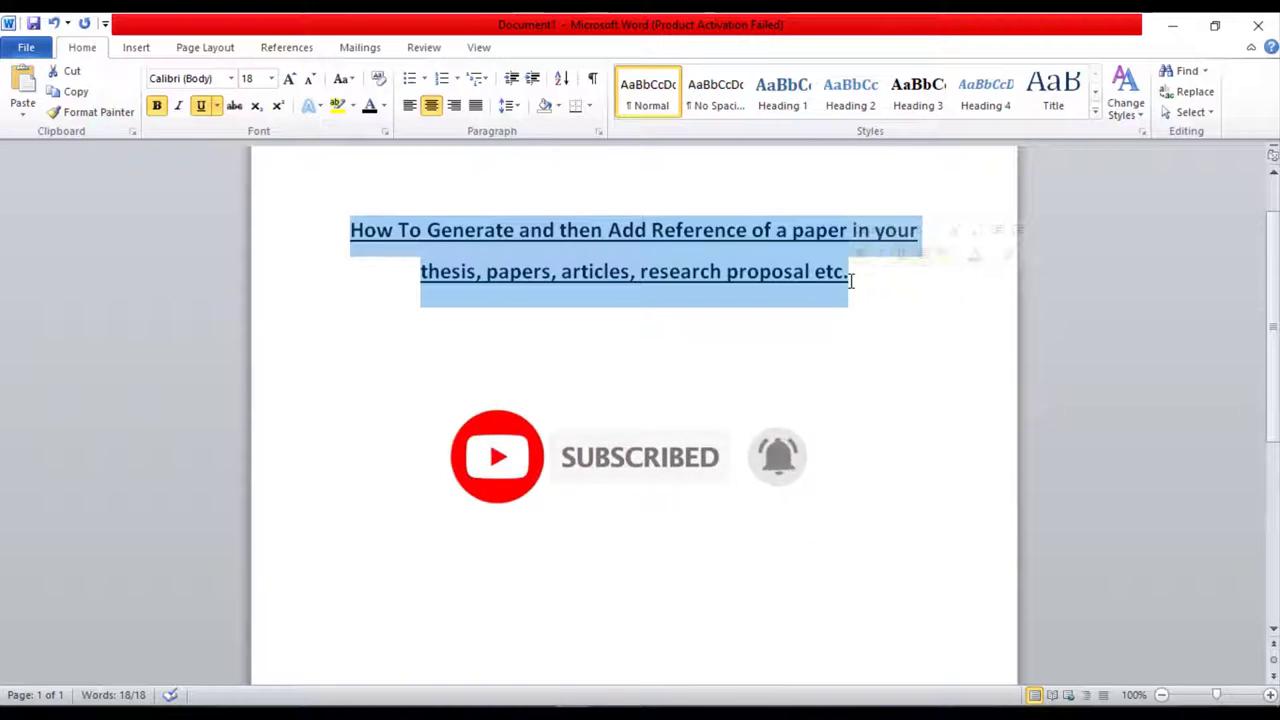
shift+click(858, 283)
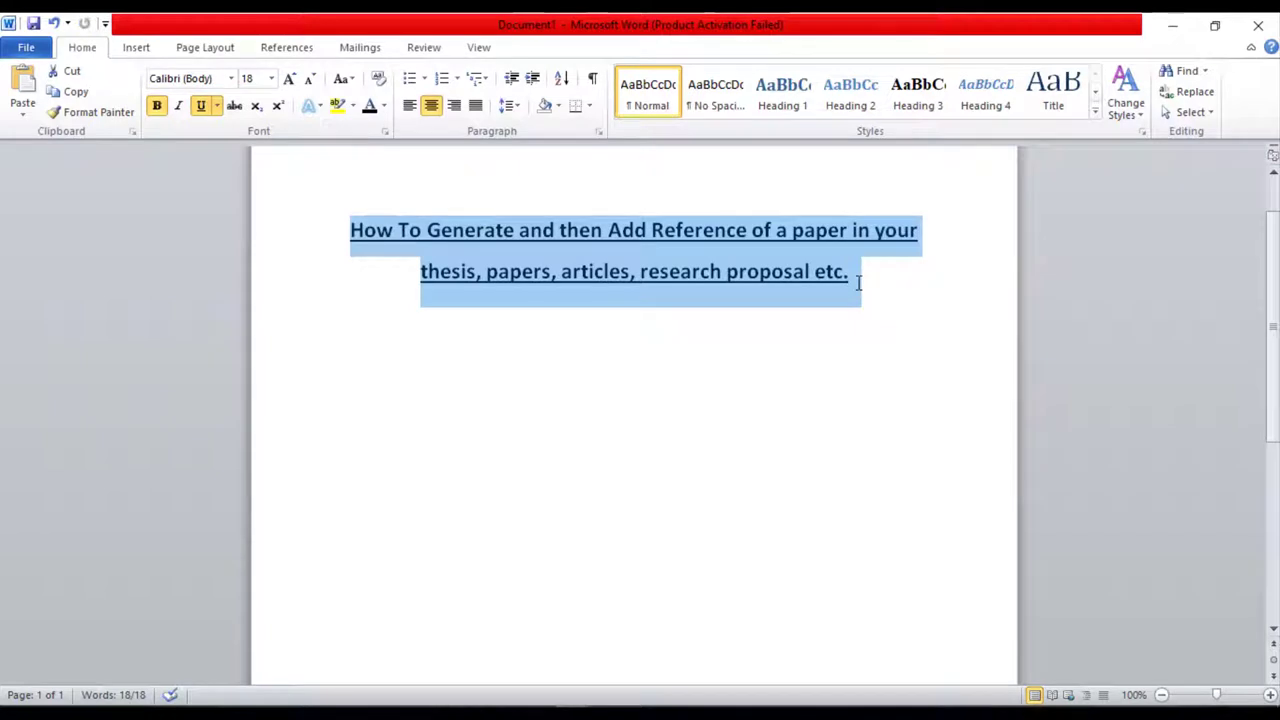
click(858, 283)
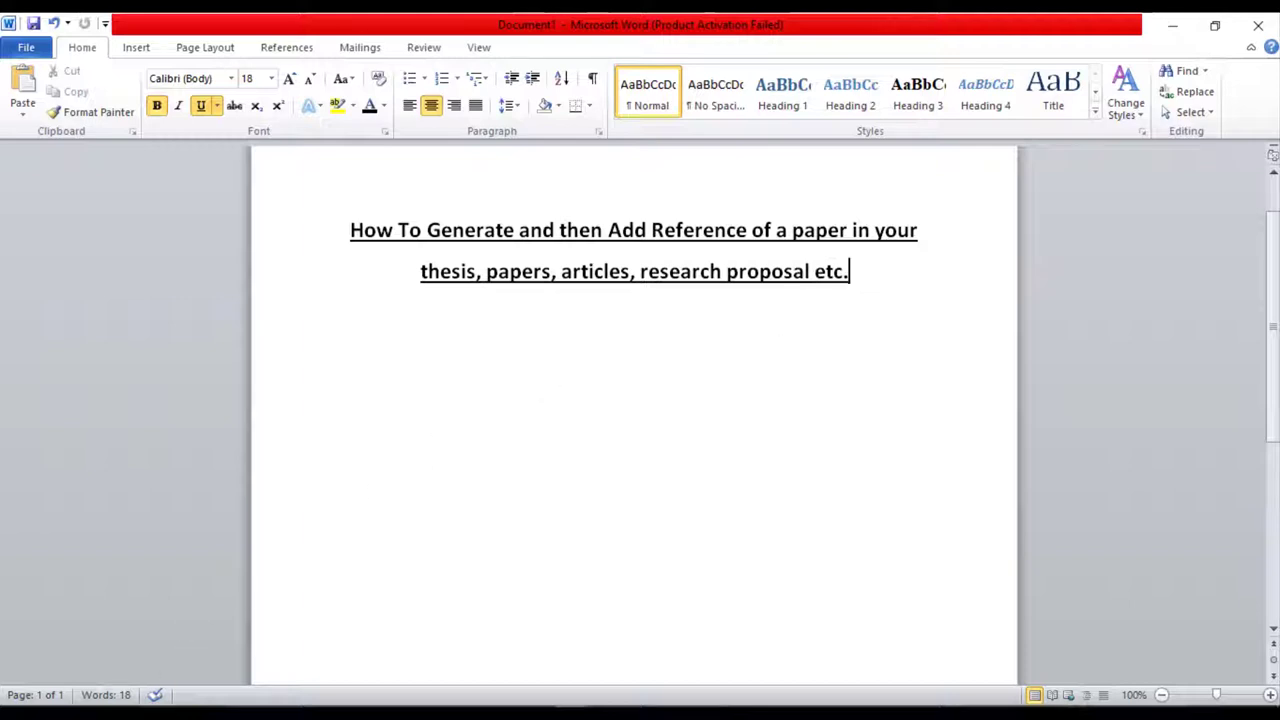
click(120, 640)
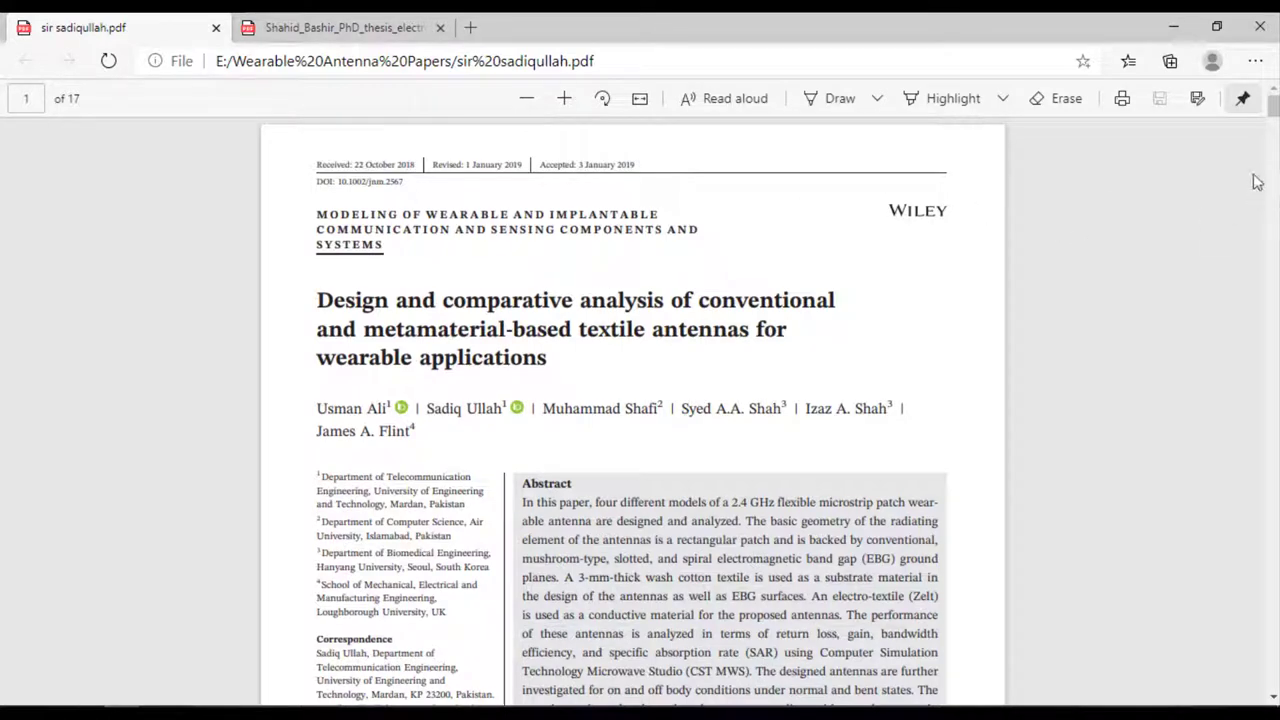
Scroll through the paper's references, then view the PhD thesis References list on page 154
drag(1273, 106, 1273, 636)
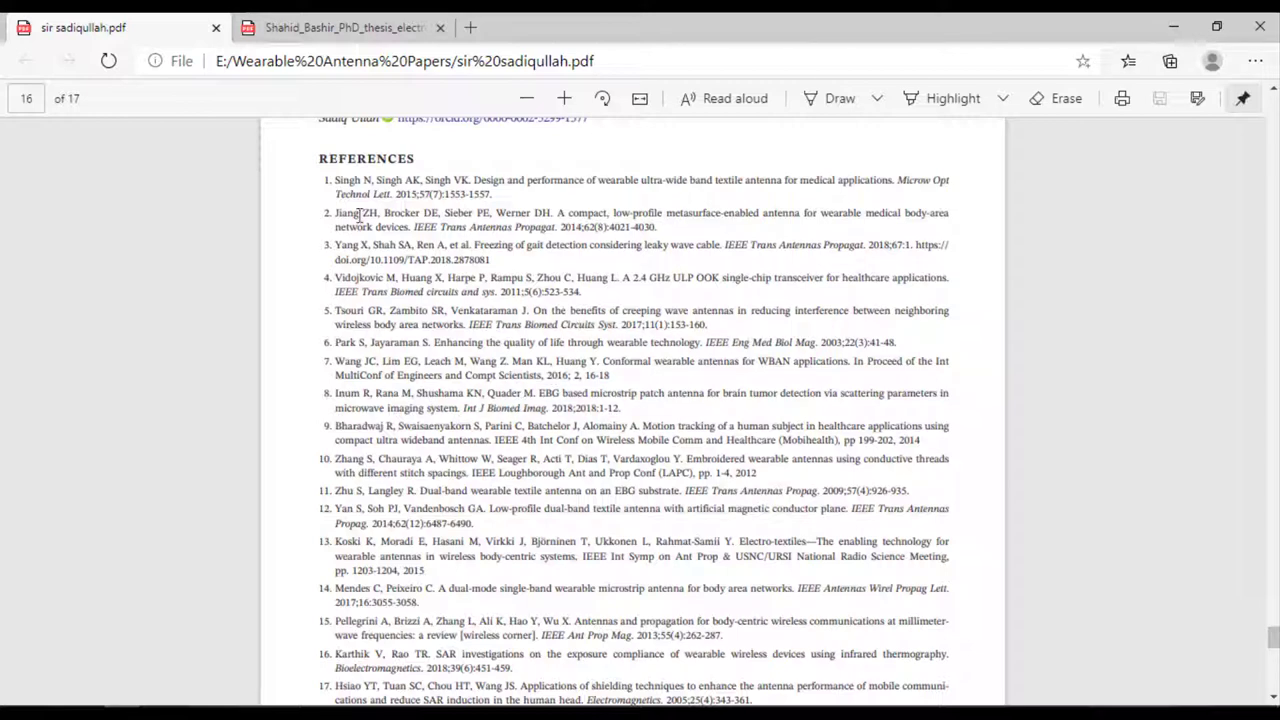
click(322, 20)
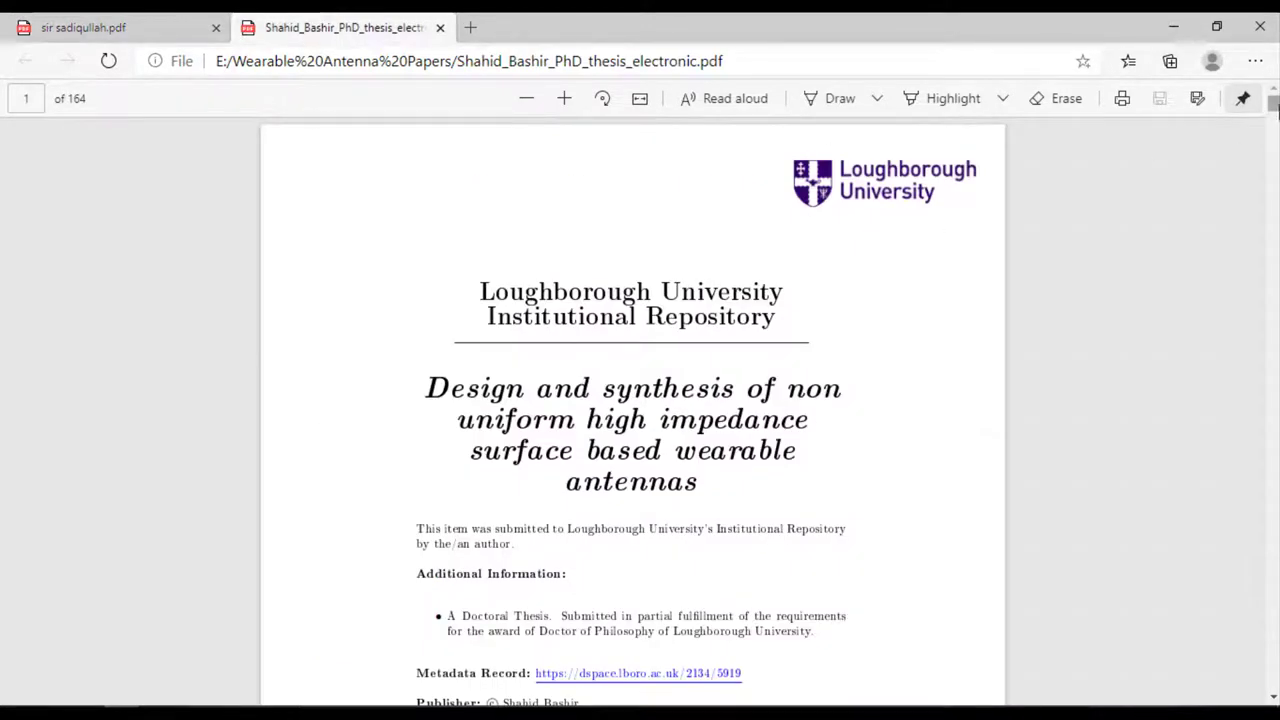
drag(1273, 107, 1273, 645)
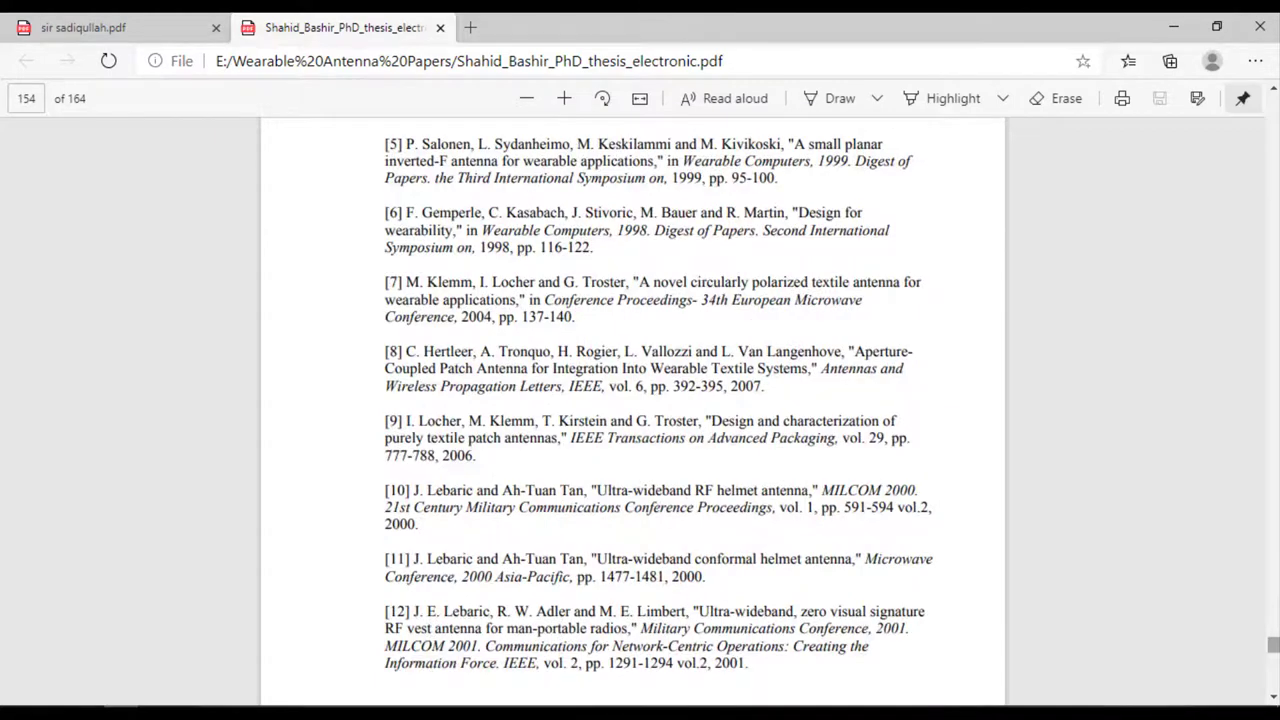
scroll(775, 547, up, 1)
scroll(775, 547, up, 2)
scroll(775, 547, up, 1)
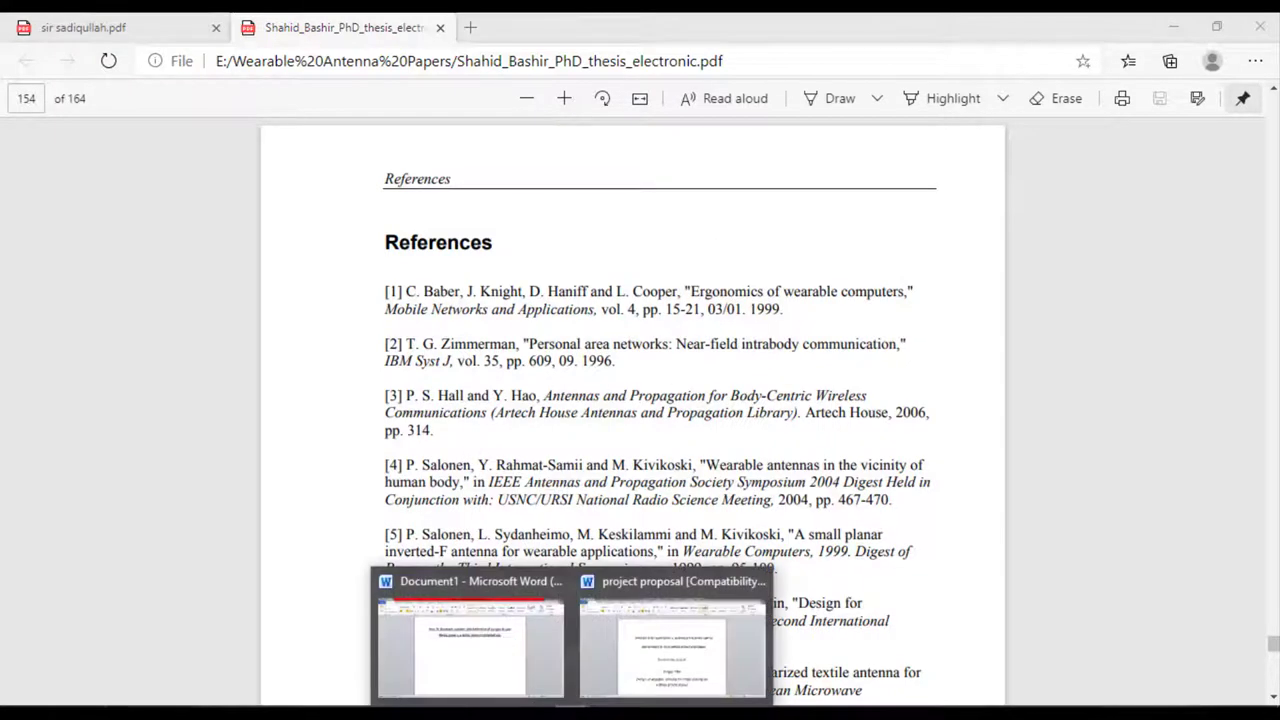
Scroll the project proposal to section 5 References and place the cursor in the list
click(623, 663)
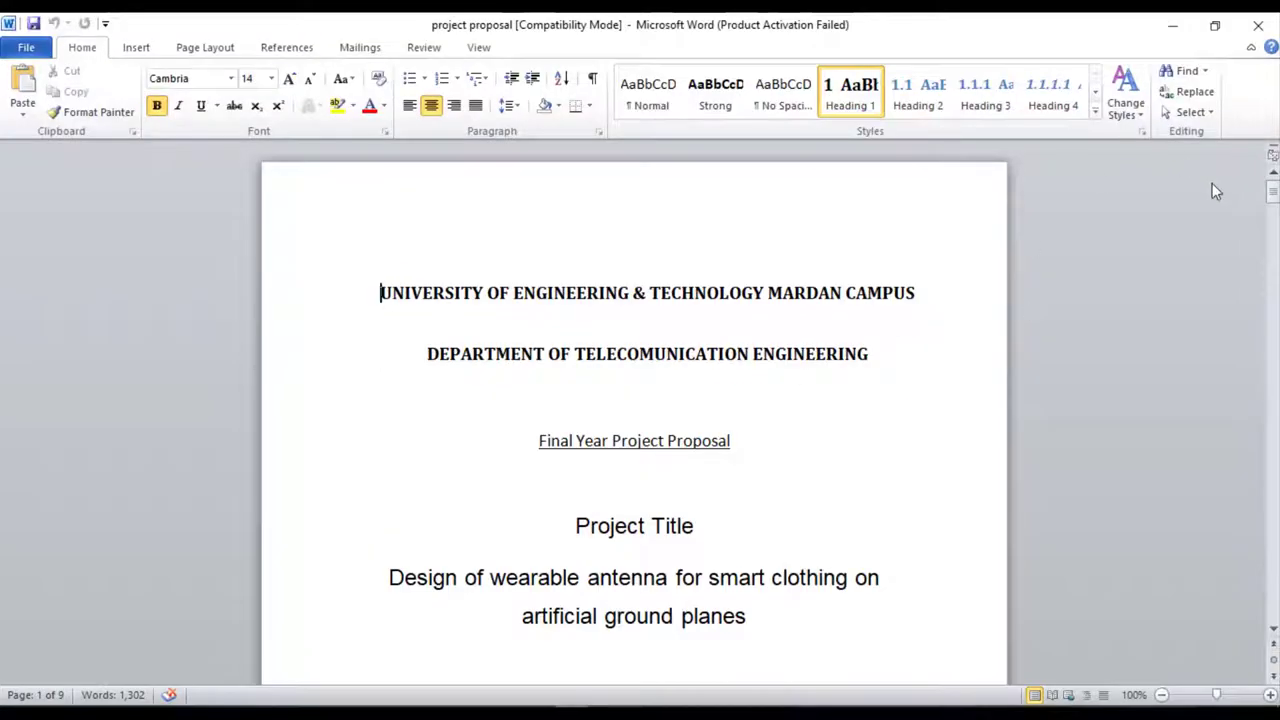
drag(1272, 195, 1271, 505)
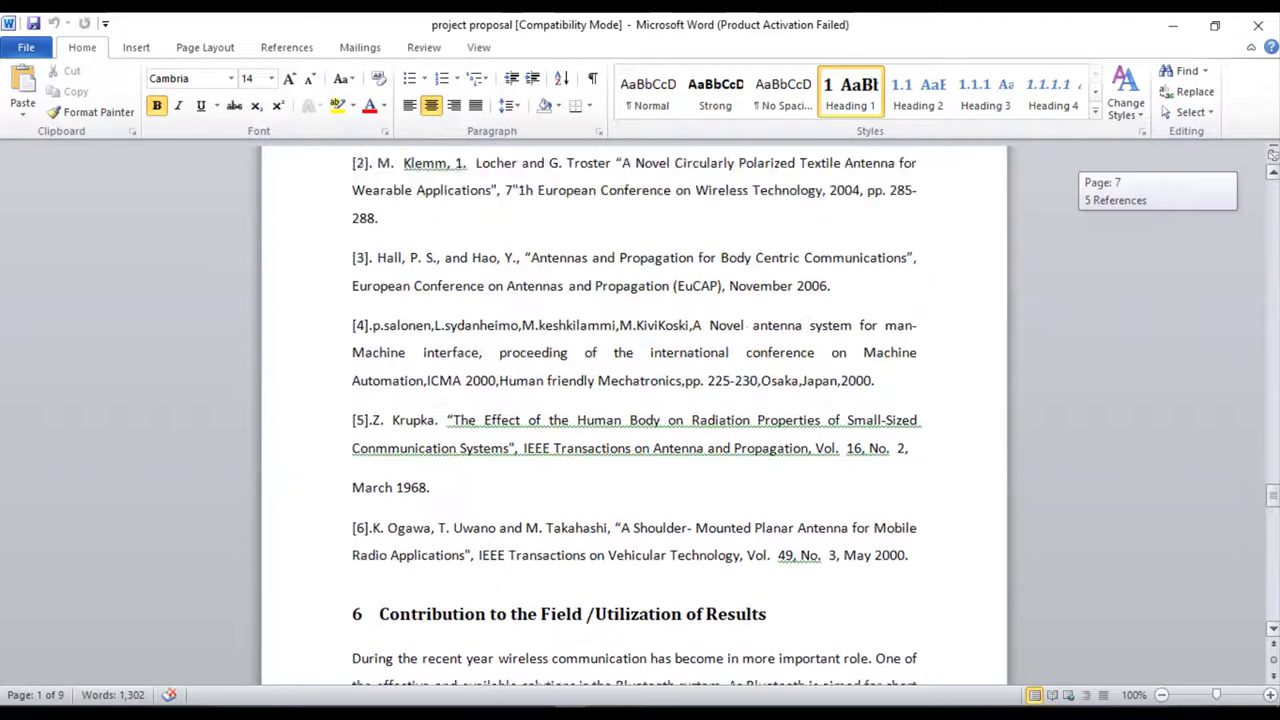
drag(1271, 505, 1271, 490)
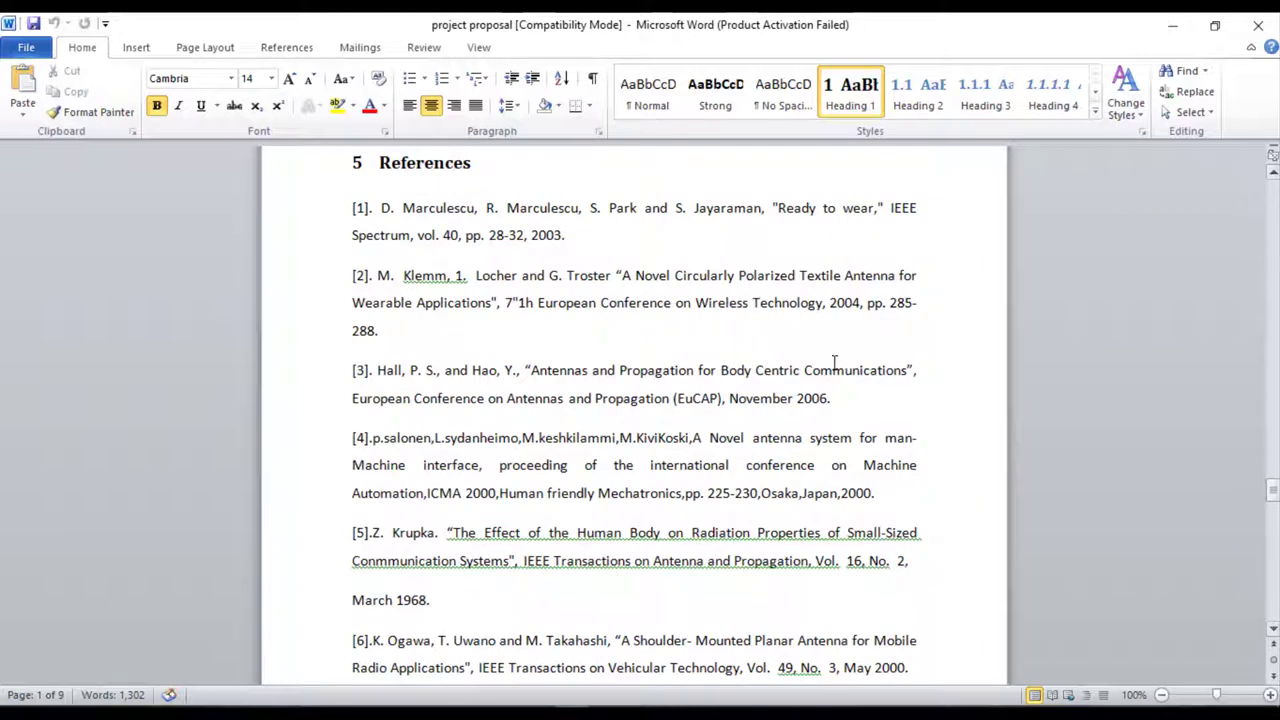
click(546, 279)
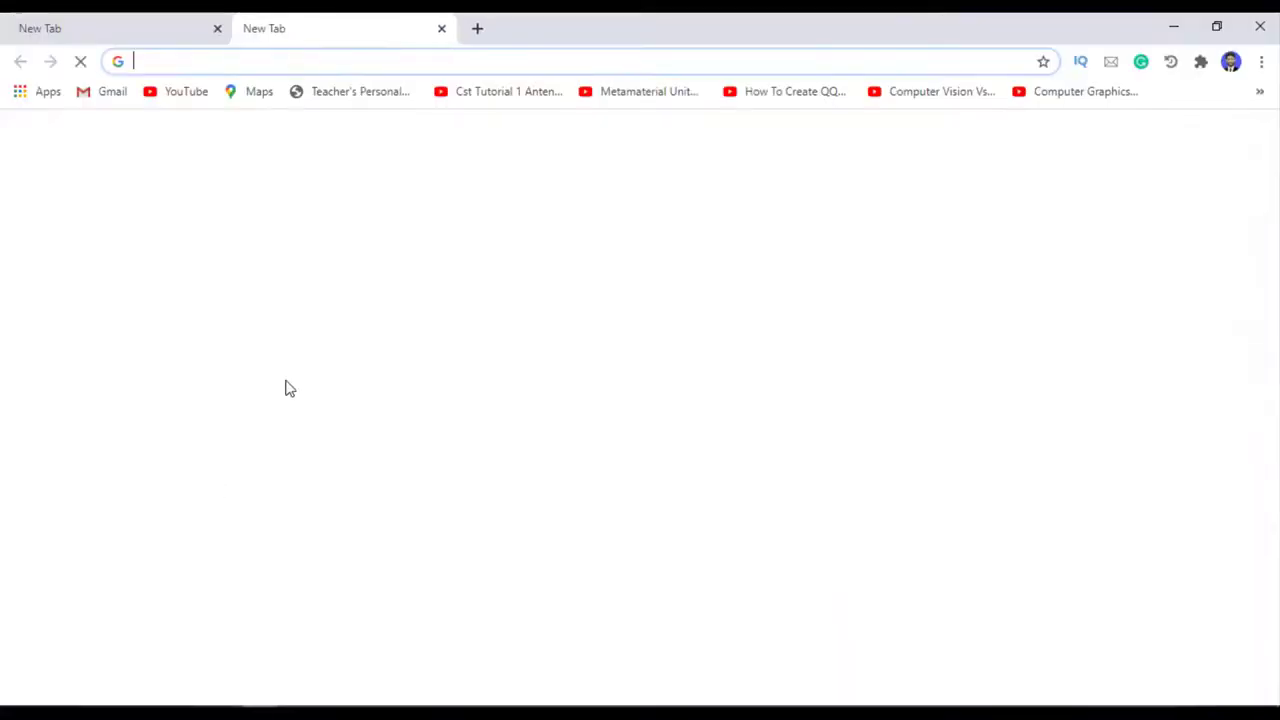
Search 'google scholar' in Chrome and open the Google Scholar homepage from the results
text(goo)
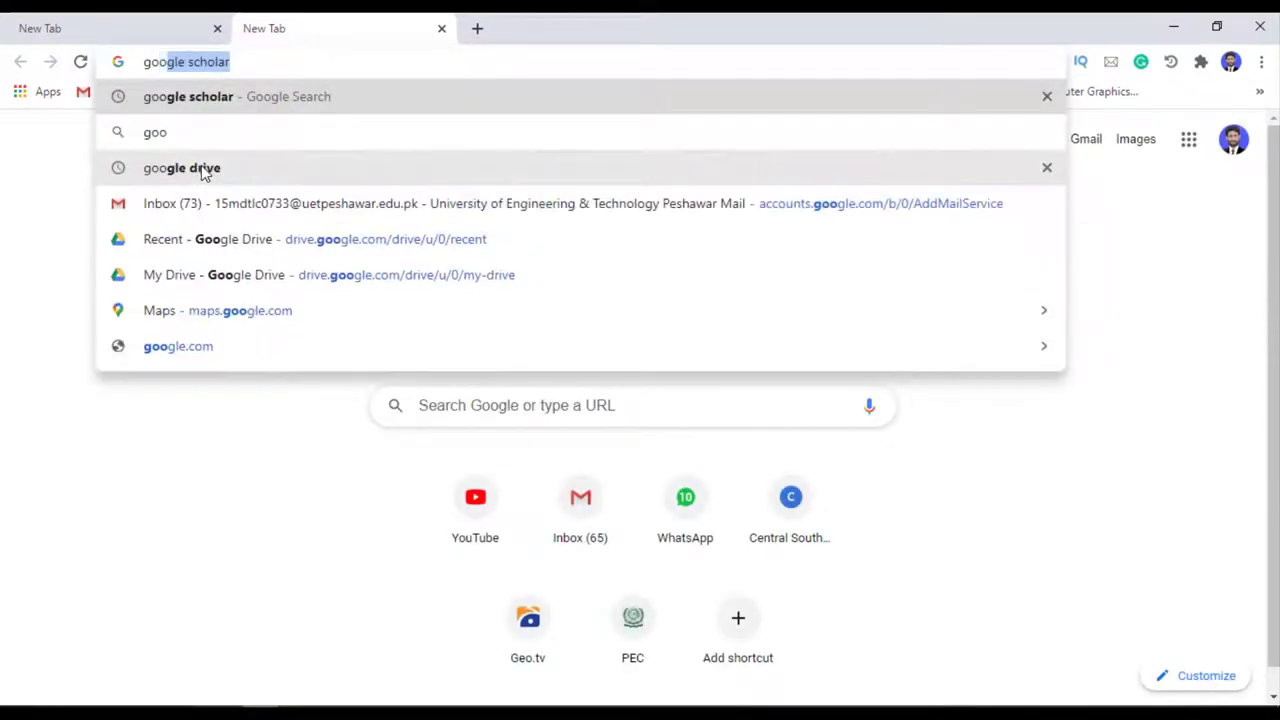
key(Return)
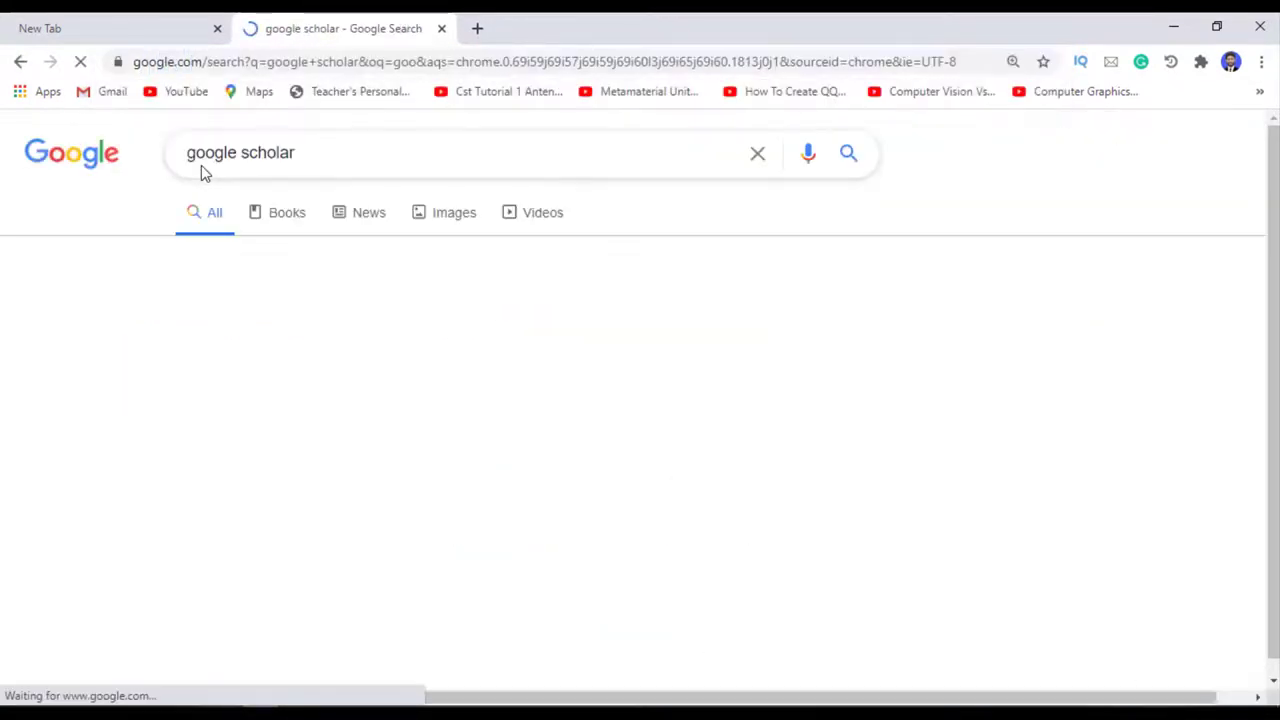
click(258, 329)
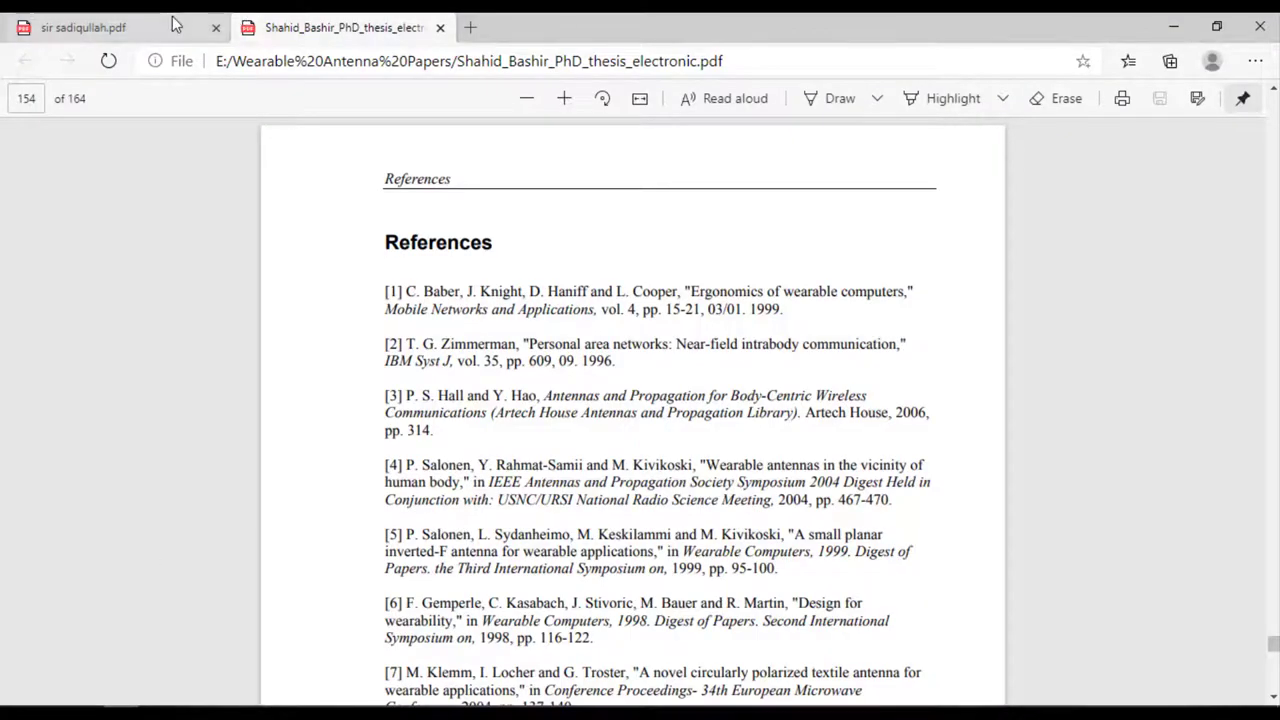
On page 1 of sir sadiqullah.pdf, select the textile-antenna paper's full title
click(172, 22)
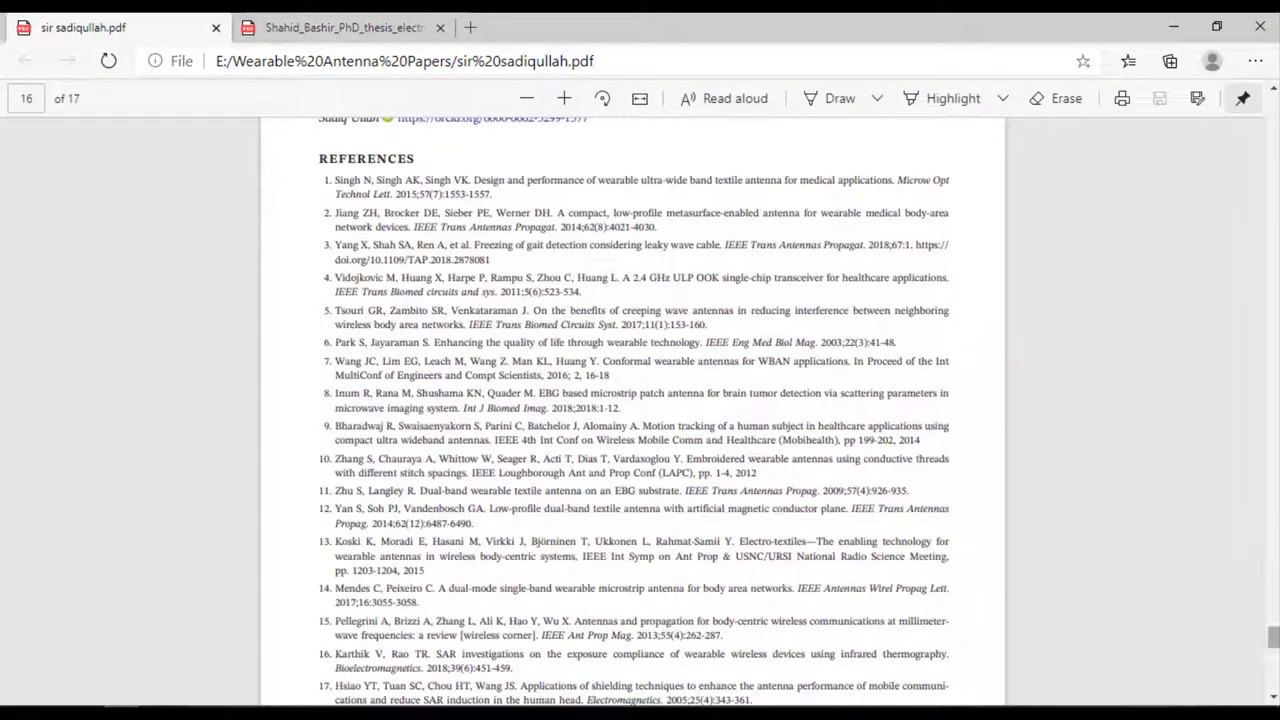
drag(1274, 638, 1274, 123)
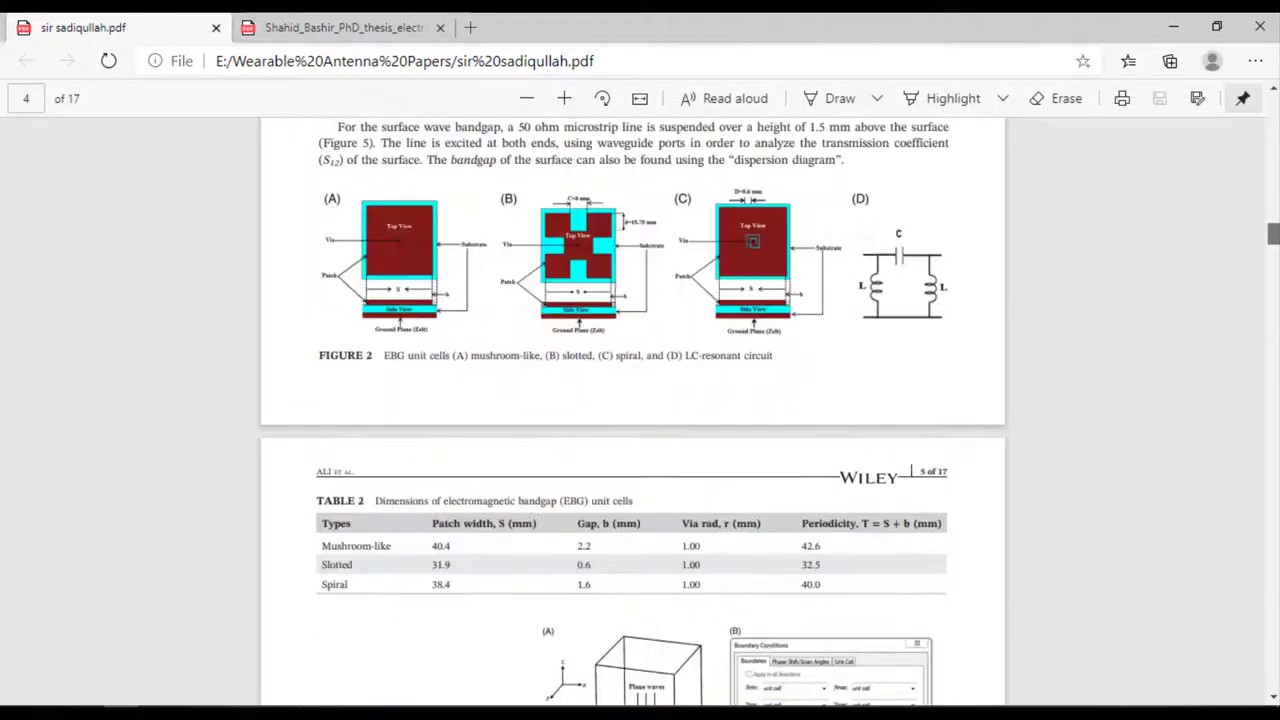
scroll(640, 400, up, 5)
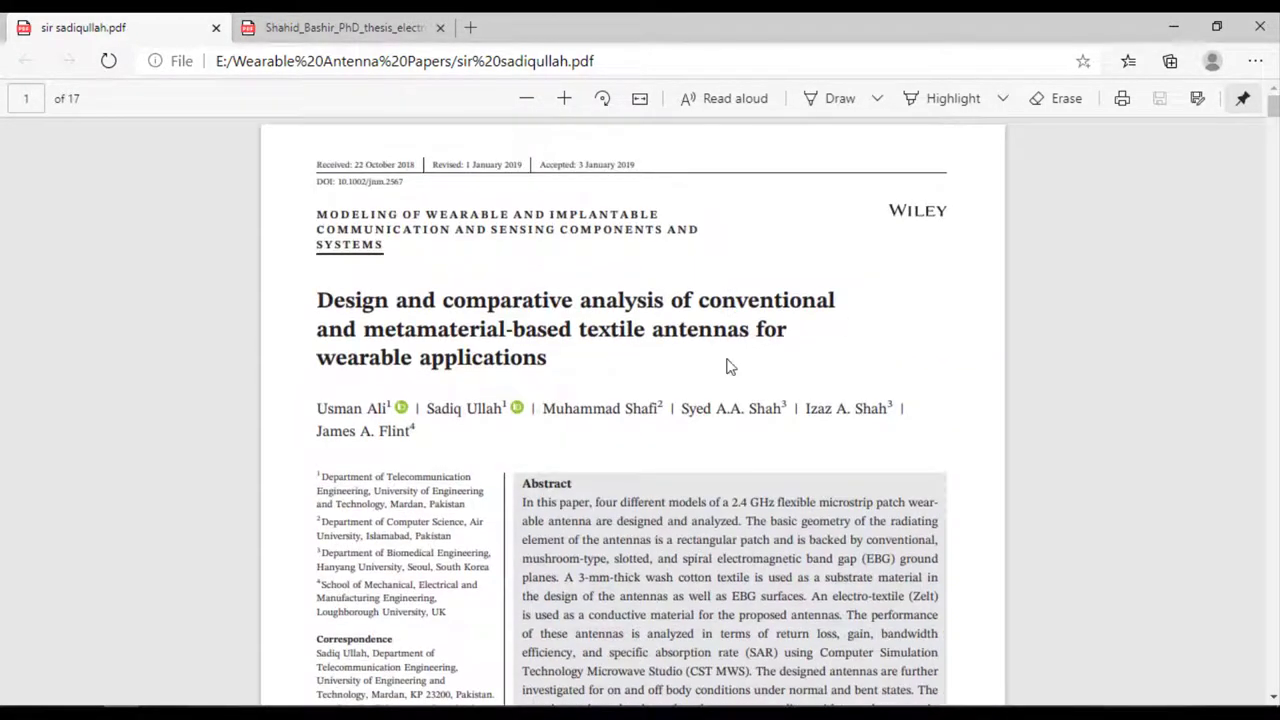
drag(316, 300, 547, 358)
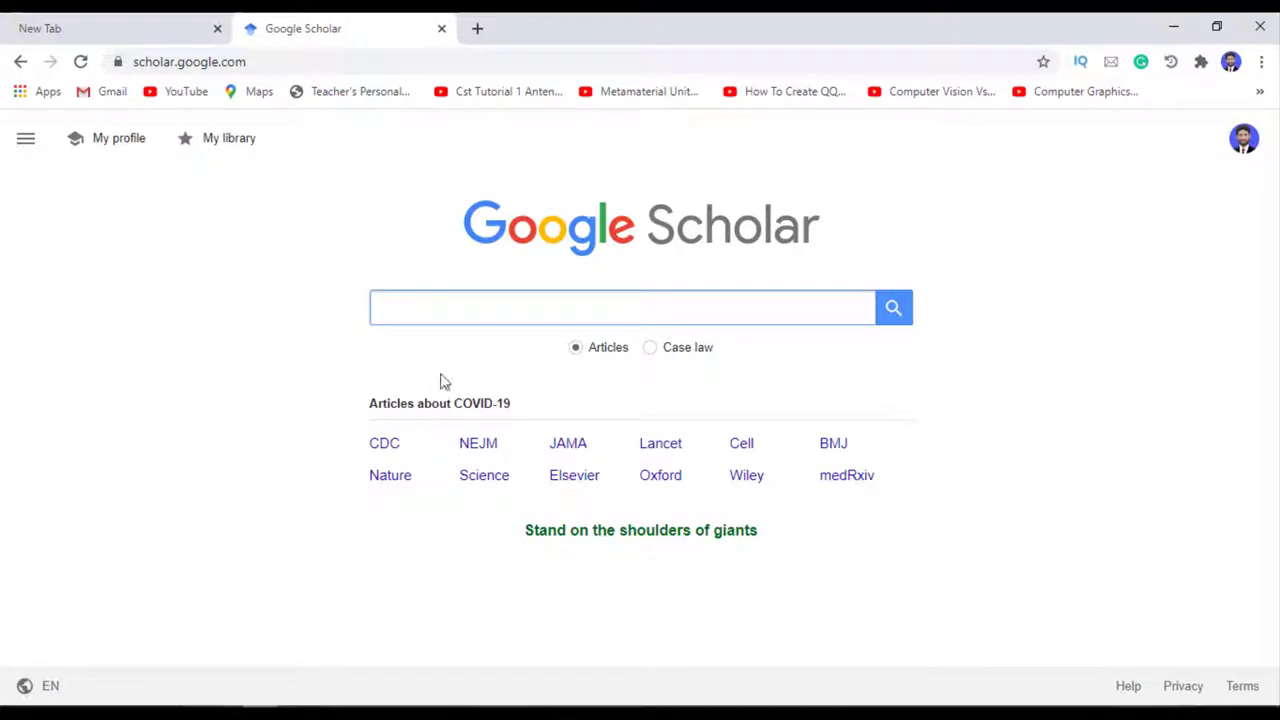
Search Scholar for the pasted title and open its Cite box with MLA, APA, Chicago, Harvard and Vancouver formats
click(449, 320)
key(ctrl+v)
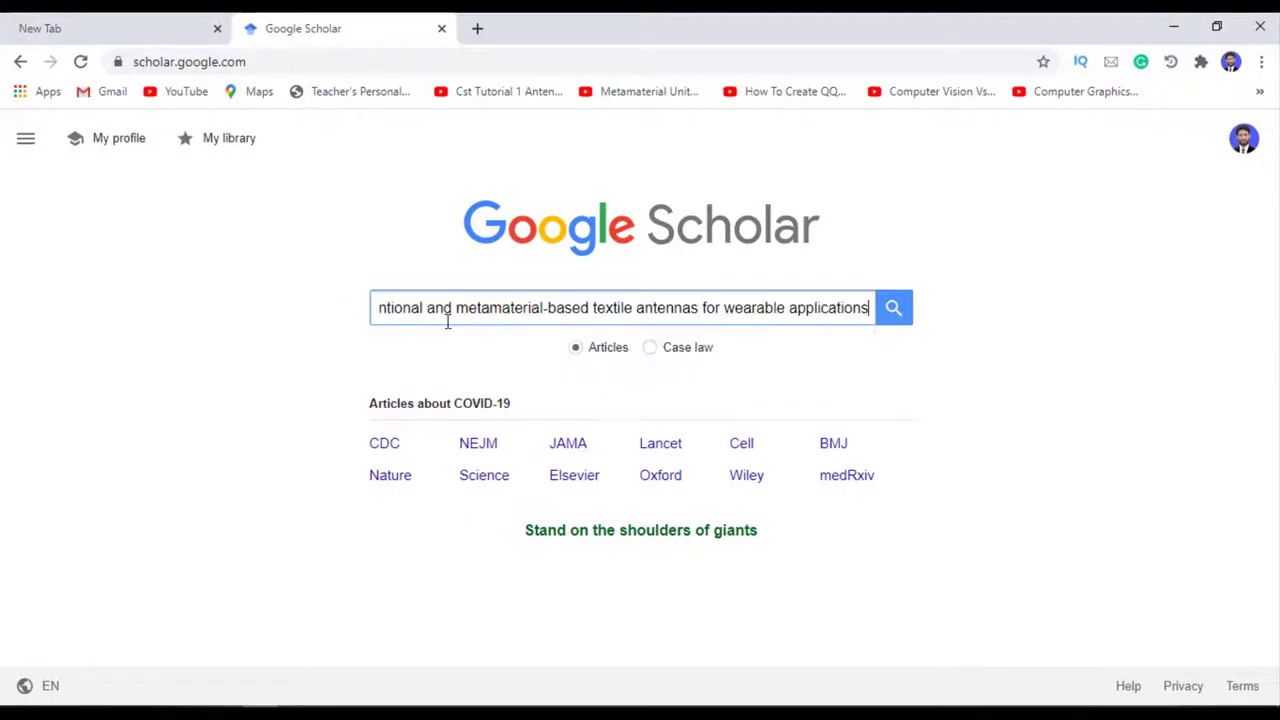
click(891, 316)
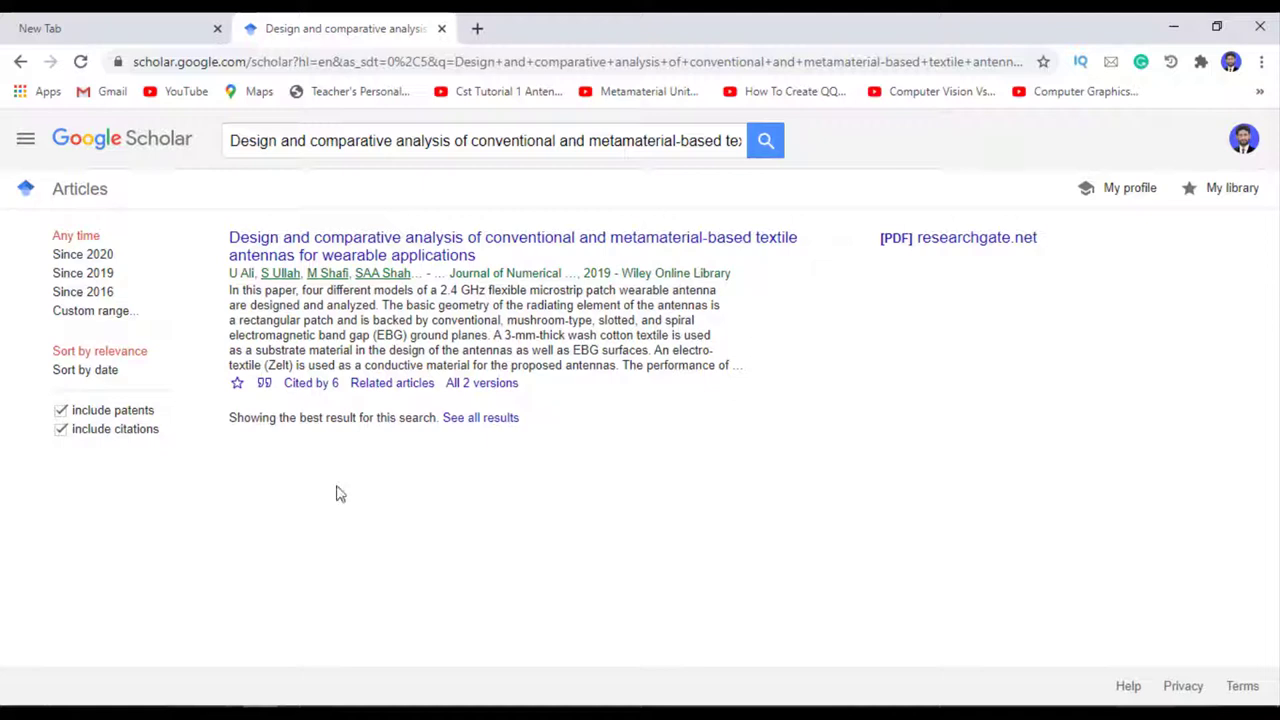
click(265, 386)
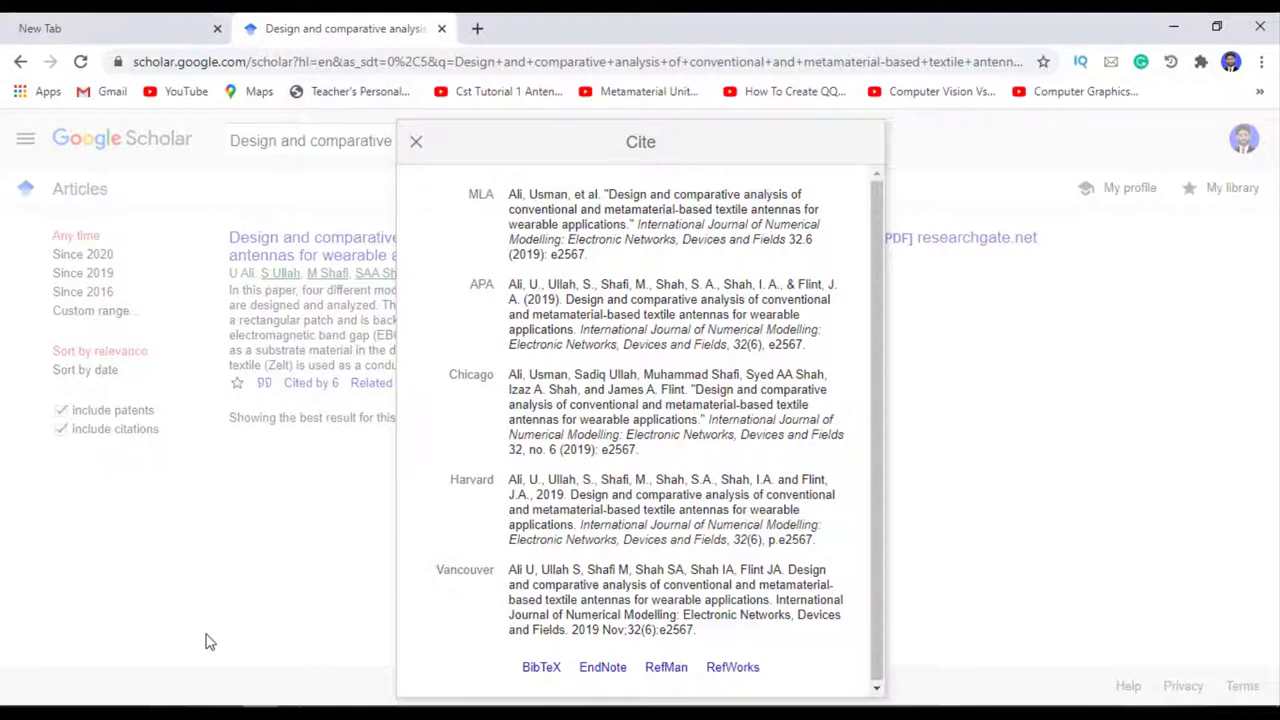
click(126, 714)
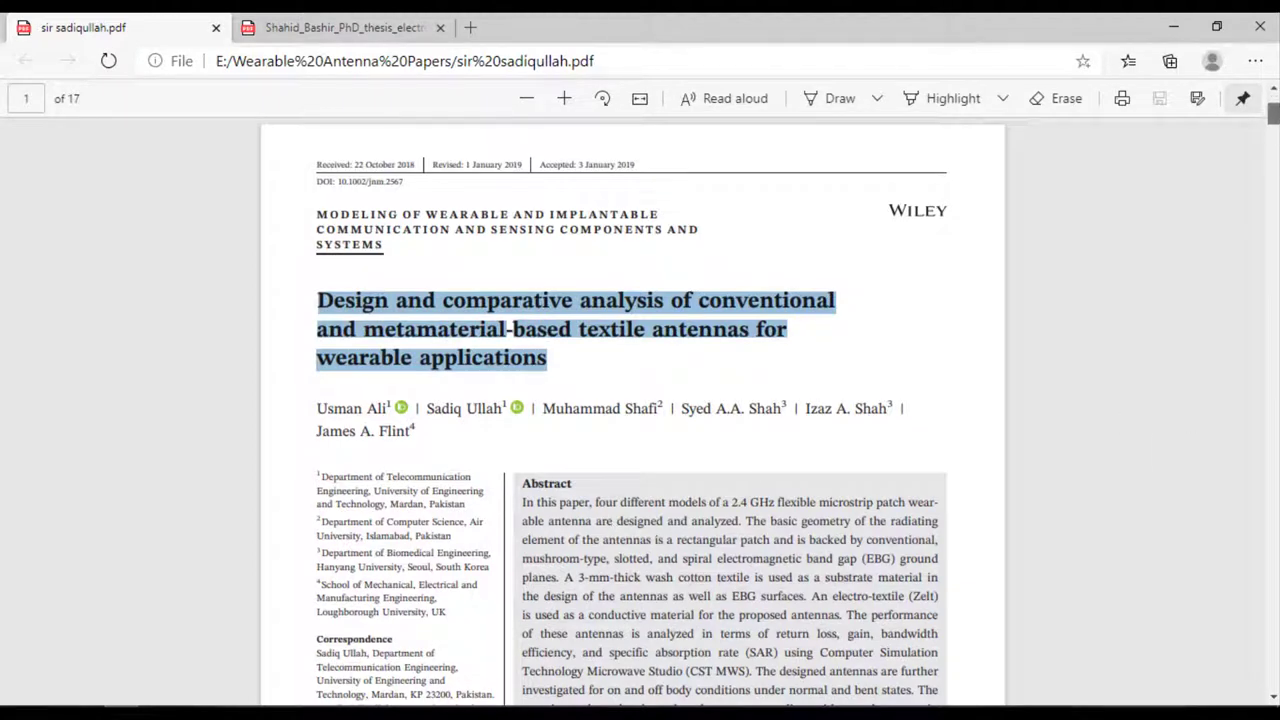
Show the paper's 'How to cite this article' box on page 17, then return to Document1
drag(1274, 110, 1273, 668)
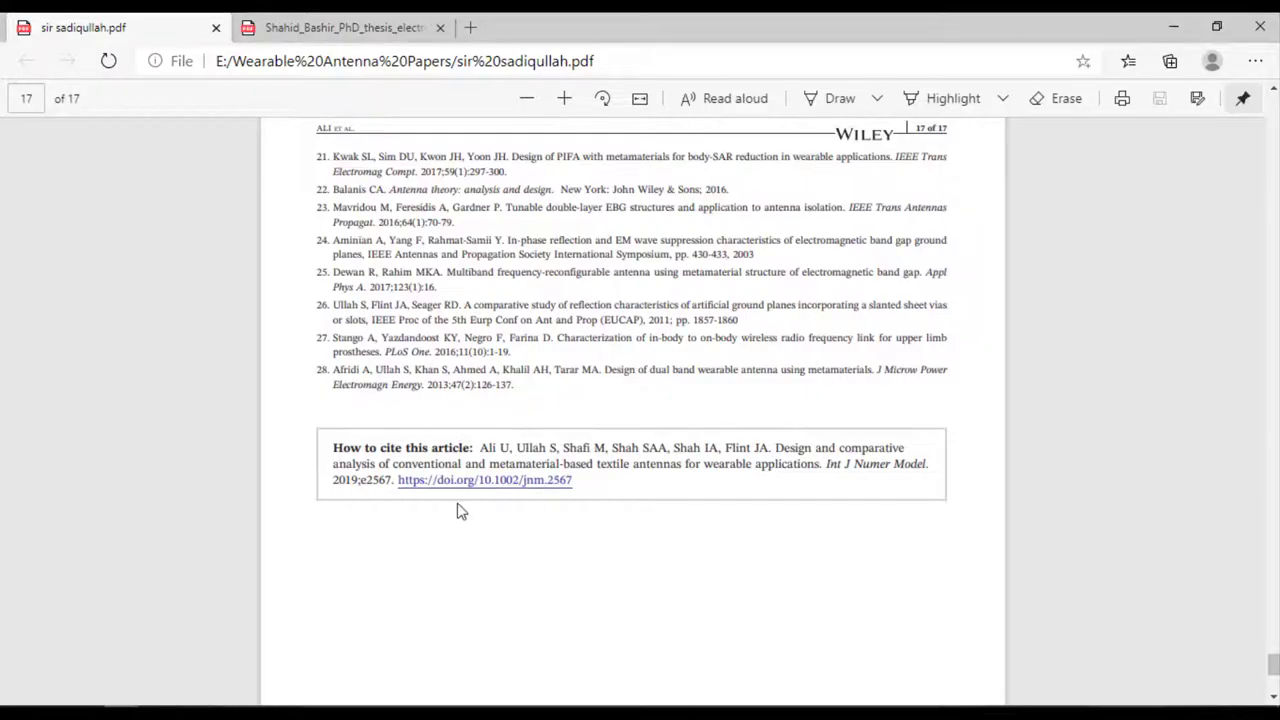
click(593, 703)
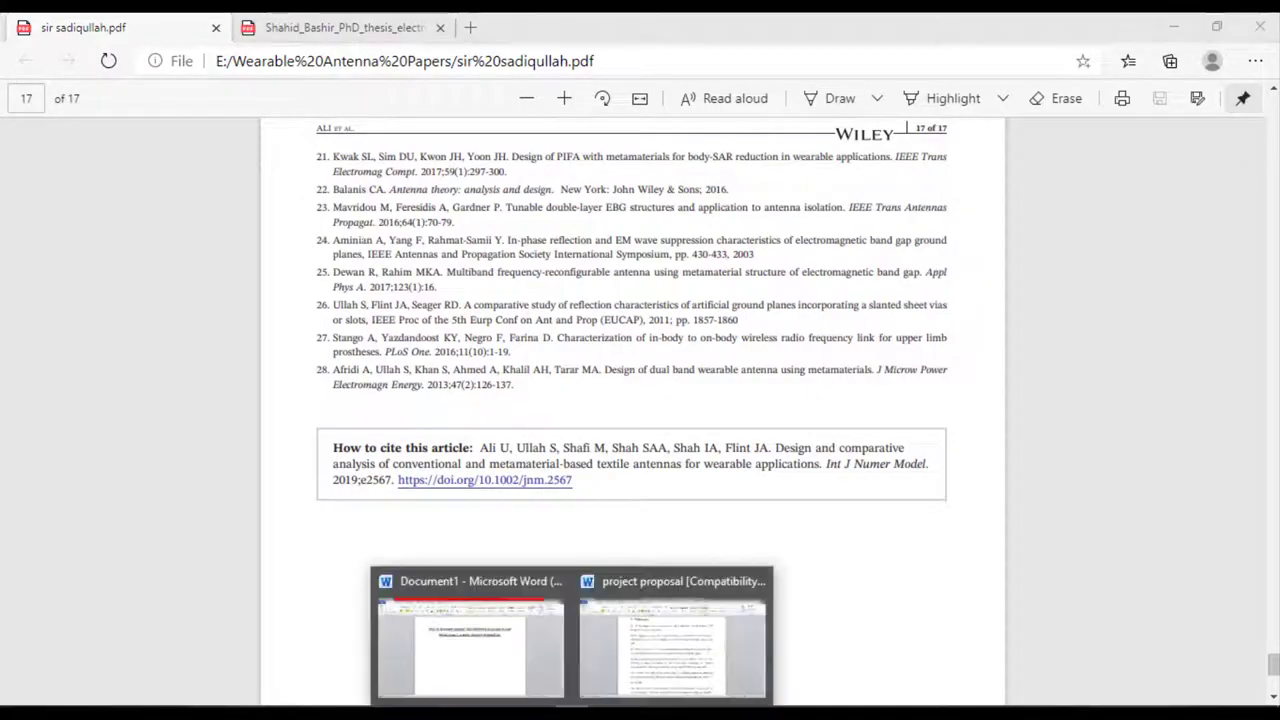
click(466, 668)
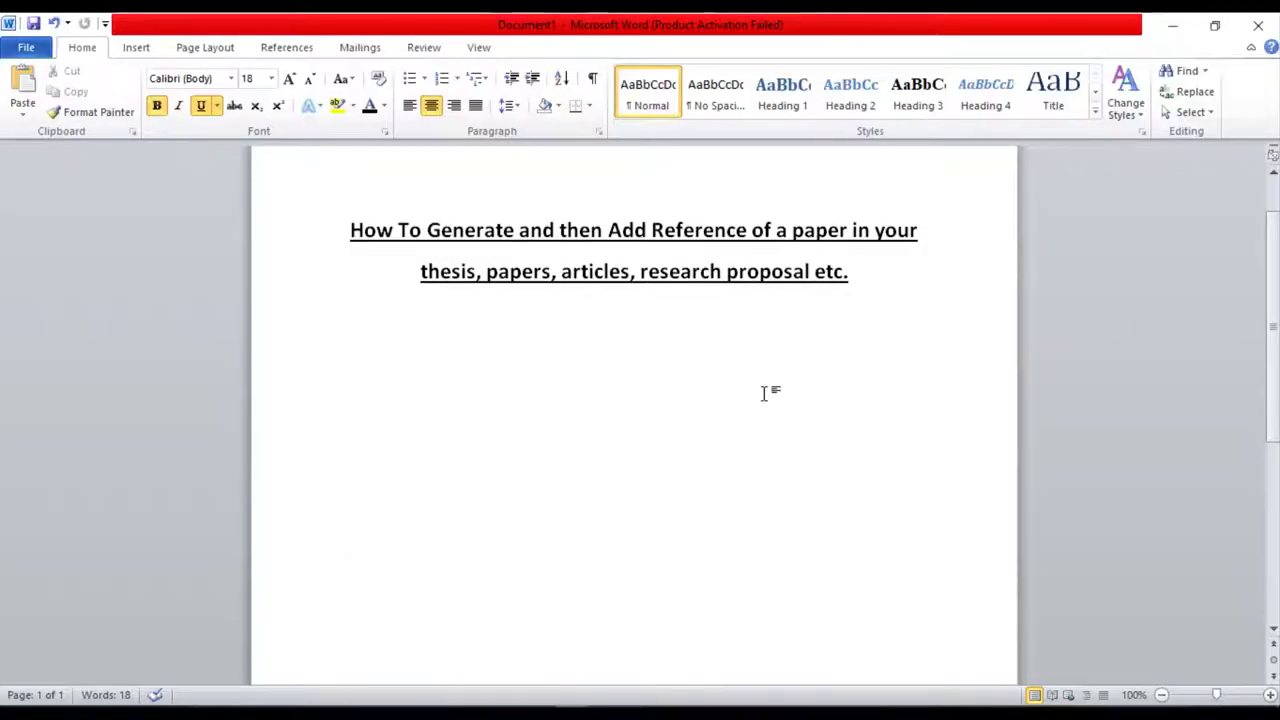